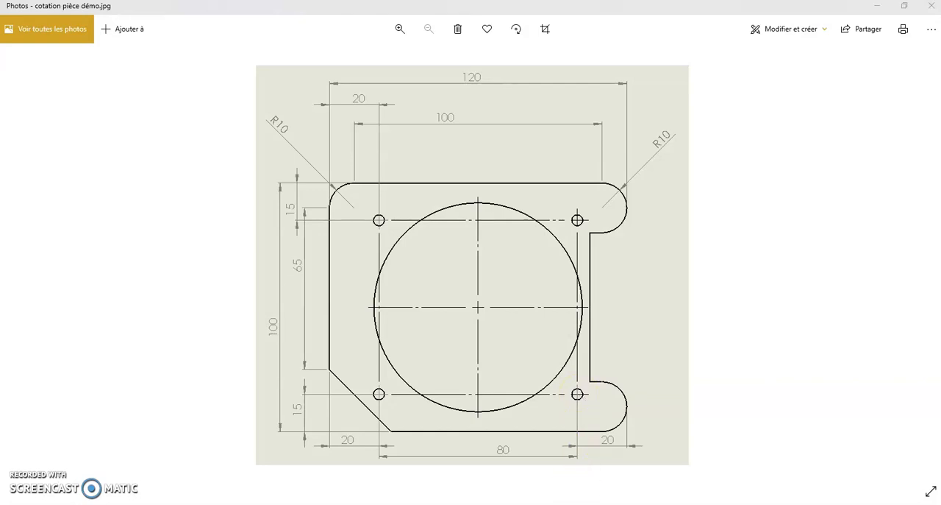
Switch to SolidWorks and start a linear pattern with Direction 1 pointing upward along the plate's left vertical edge.
key(alt+Tab)
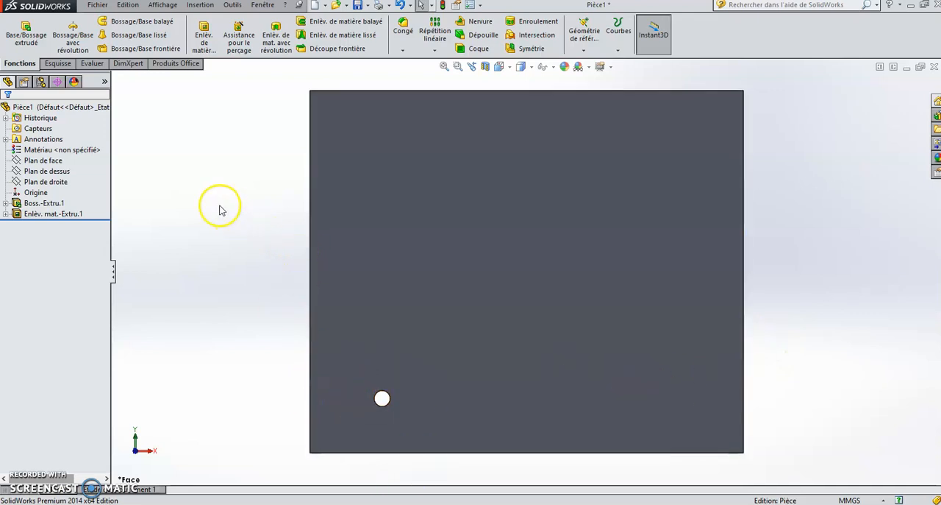
click(515, 90)
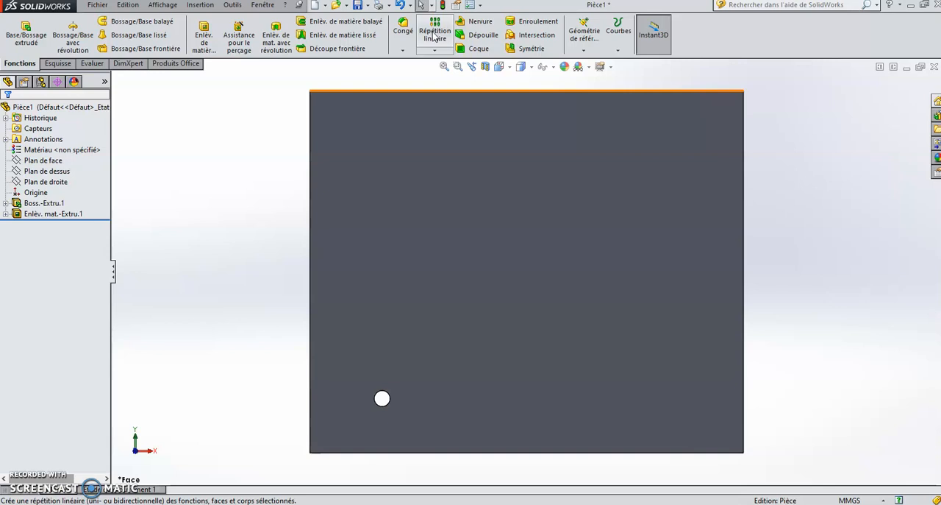
click(435, 36)
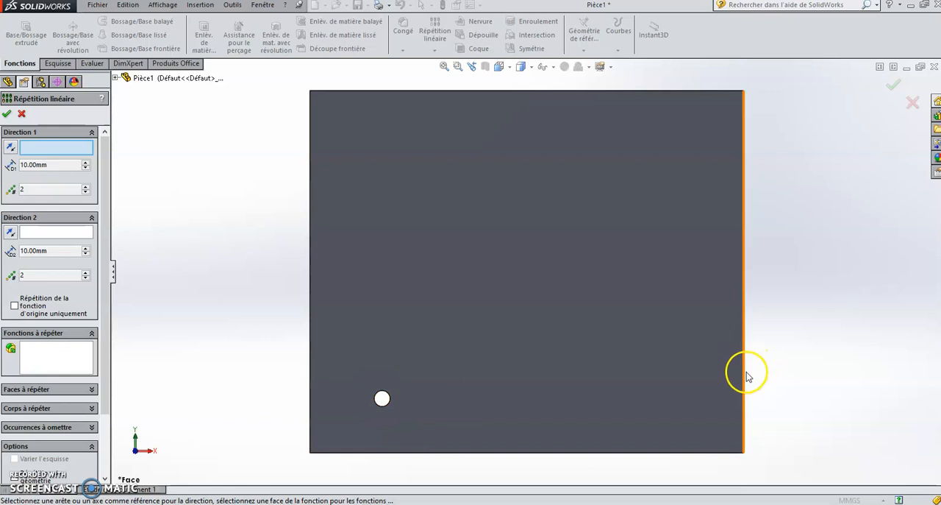
click(36, 150)
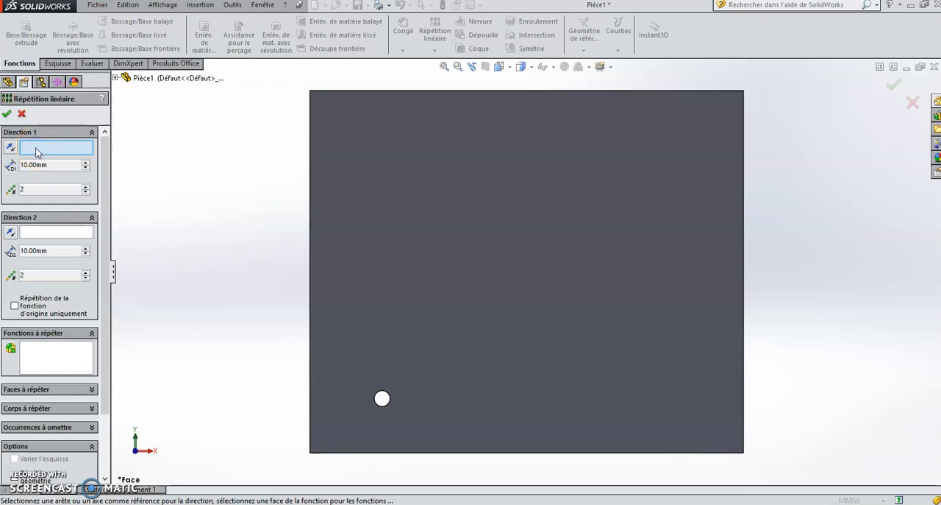
click(310, 241)
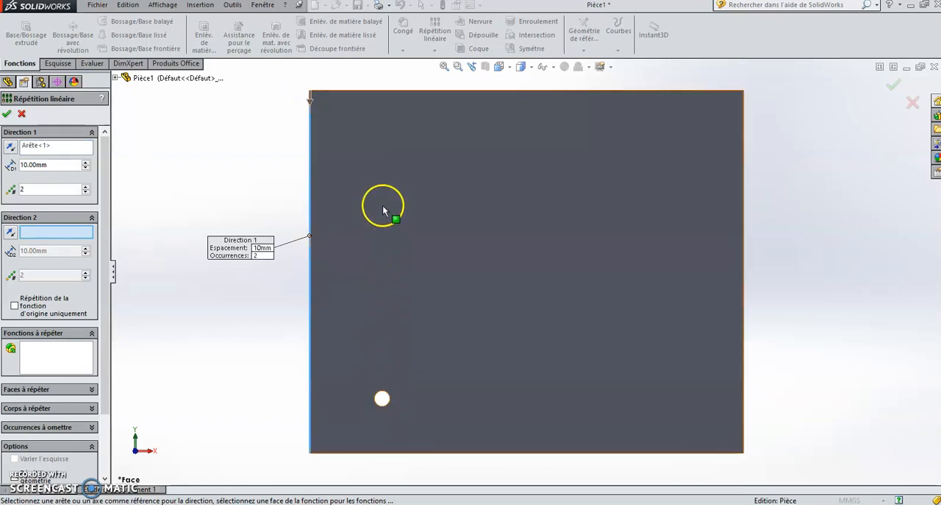
click(309, 102)
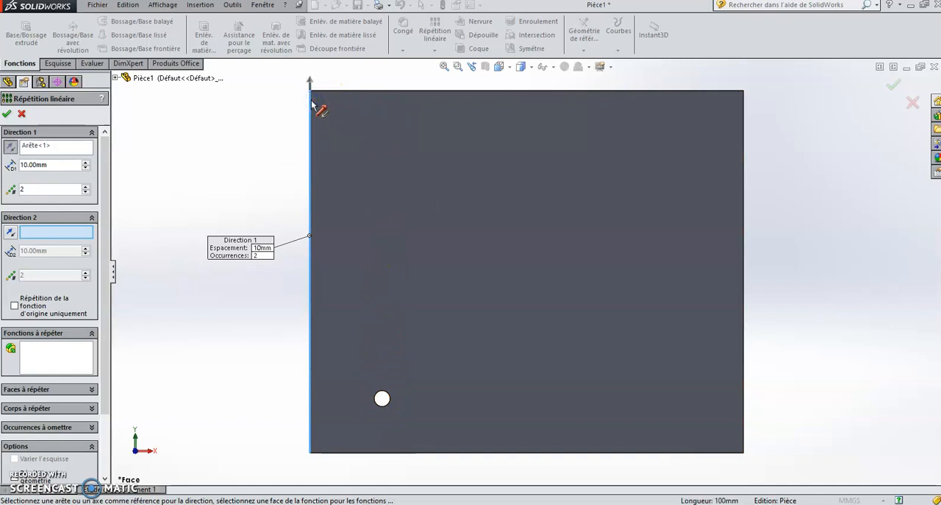
Set the Direction 1 spacing of the linear pattern to 70 mm.
click(28, 163)
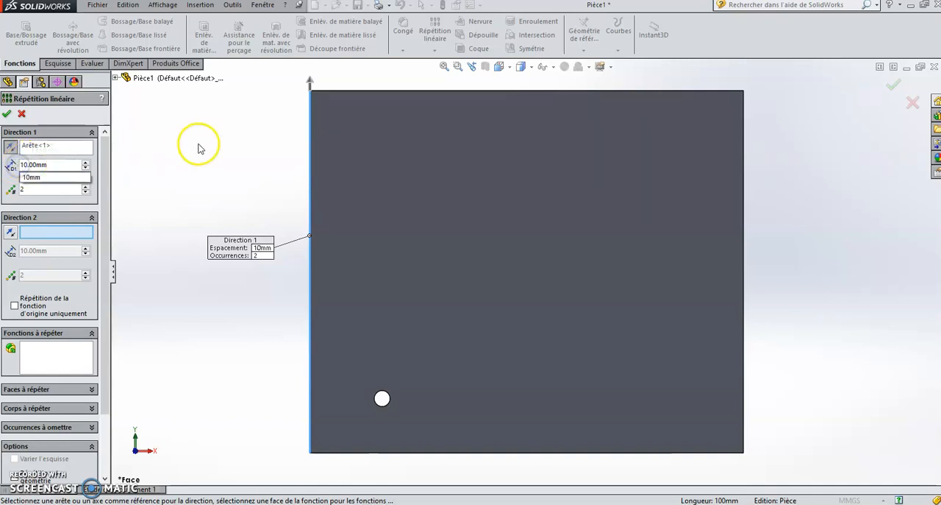
key(BackSpace)
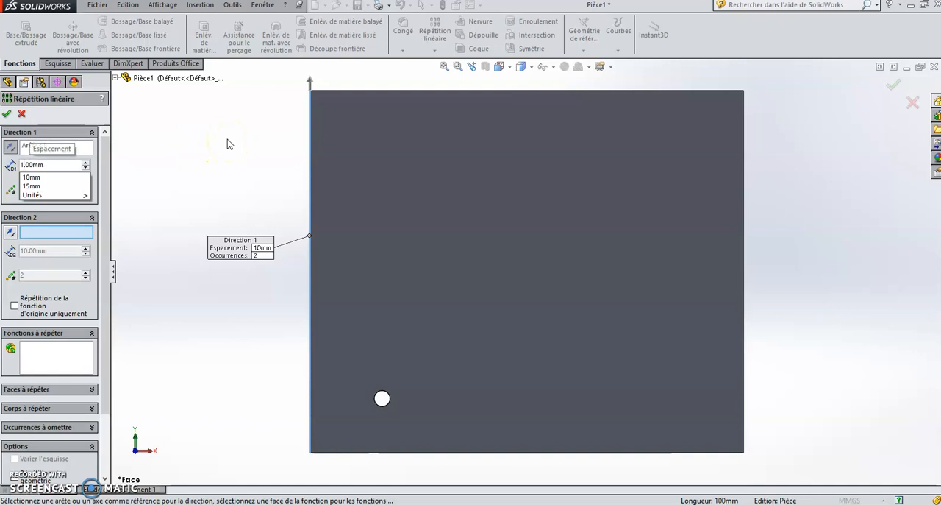
key(BackSpace)
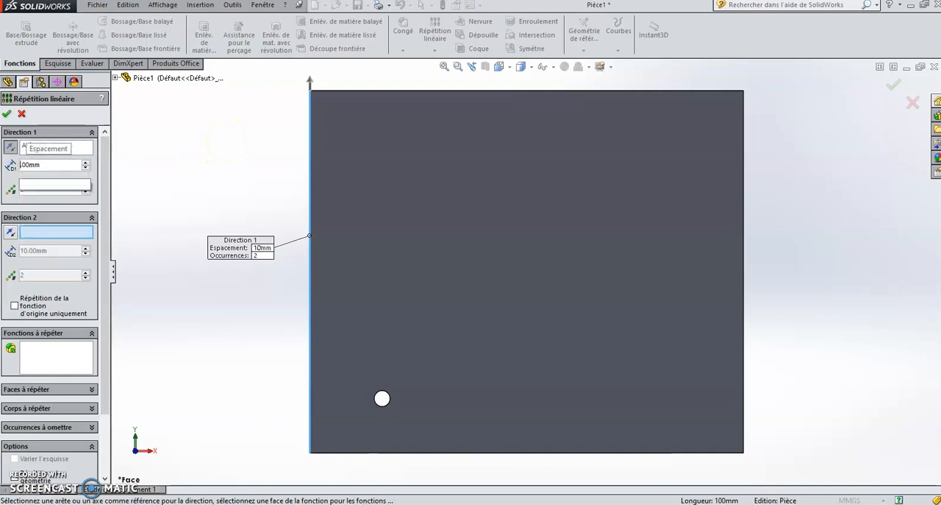
text(70.)
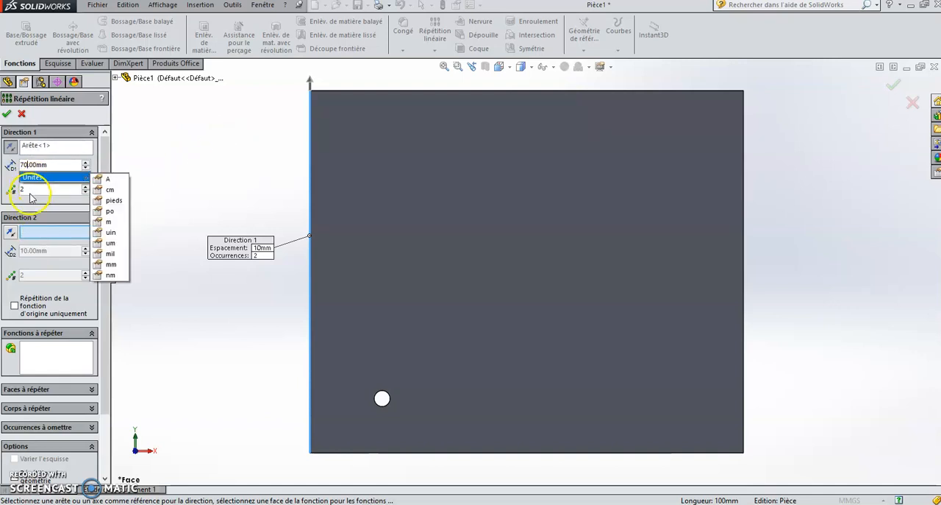
click(45, 192)
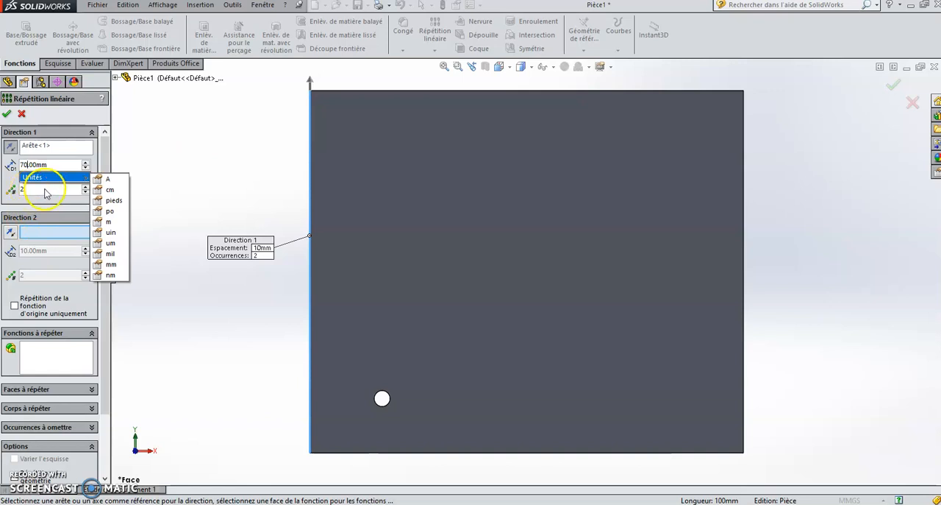
click(44, 146)
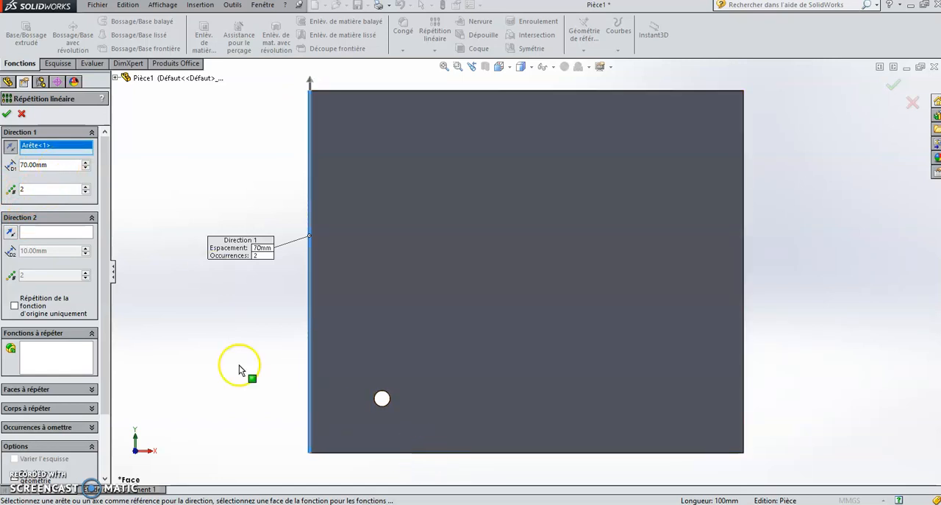
Define Direction 2 of the pattern along the plate's bottom edge with a spacing of 80 mm.
click(42, 234)
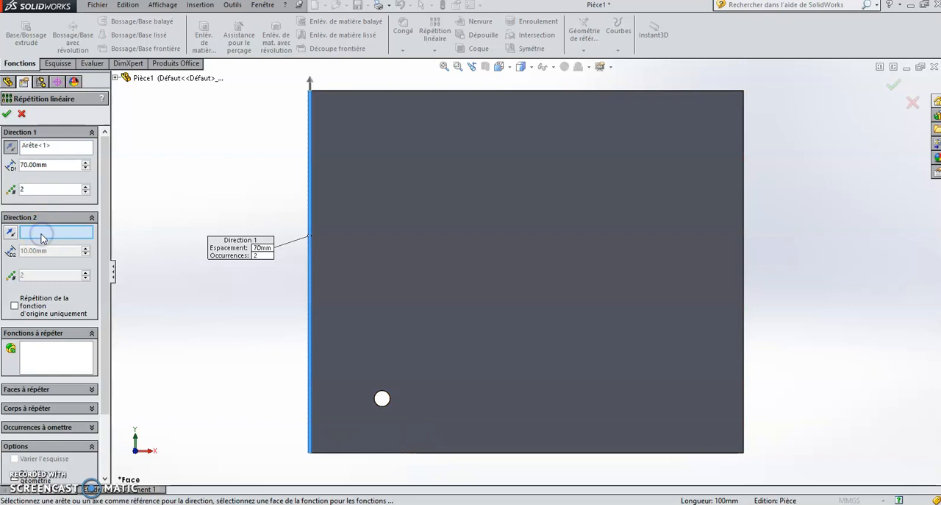
click(388, 451)
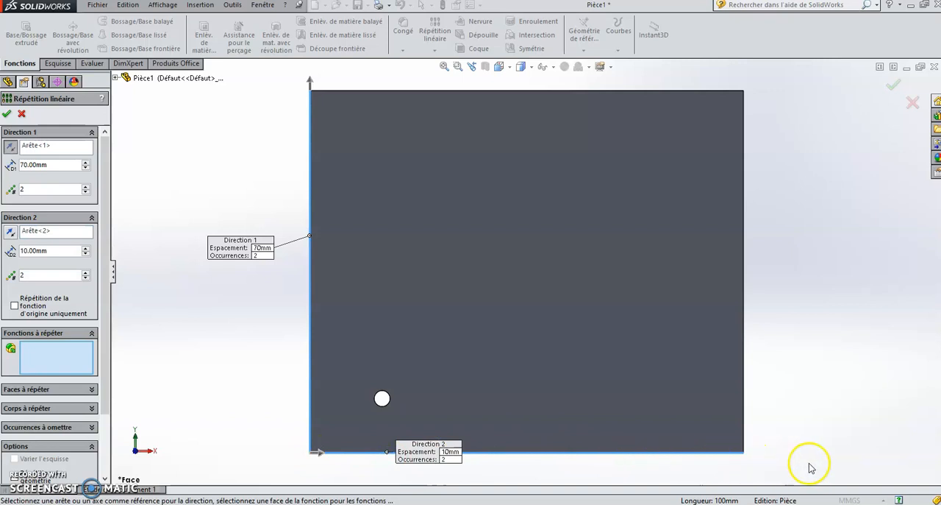
click(21, 250)
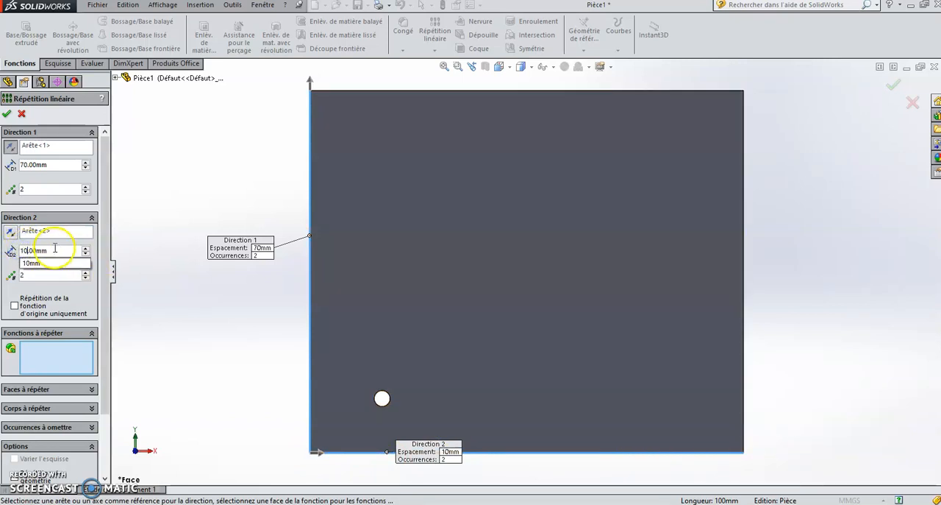
key(Left)
key(Left)
key(Left)
key(Left)
key(Left)
key(BackSpace)
key(BackSpace)
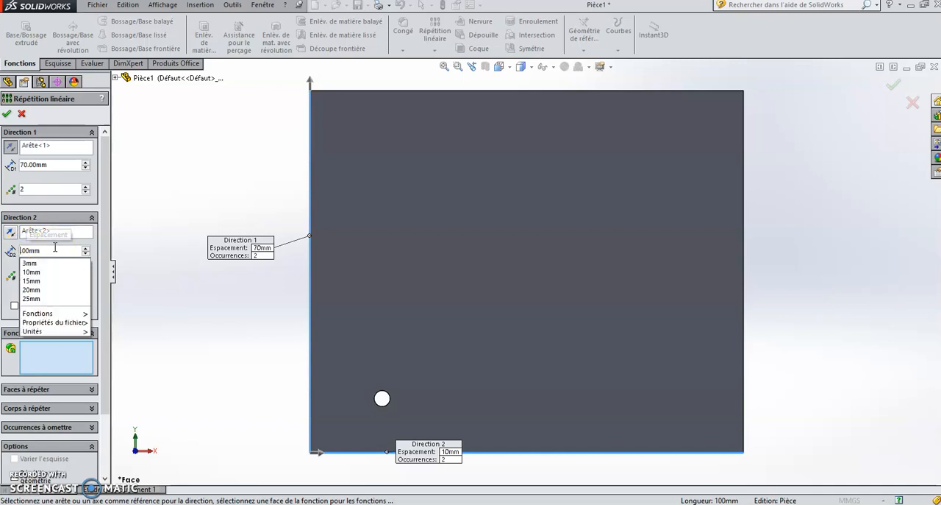
text(80.)
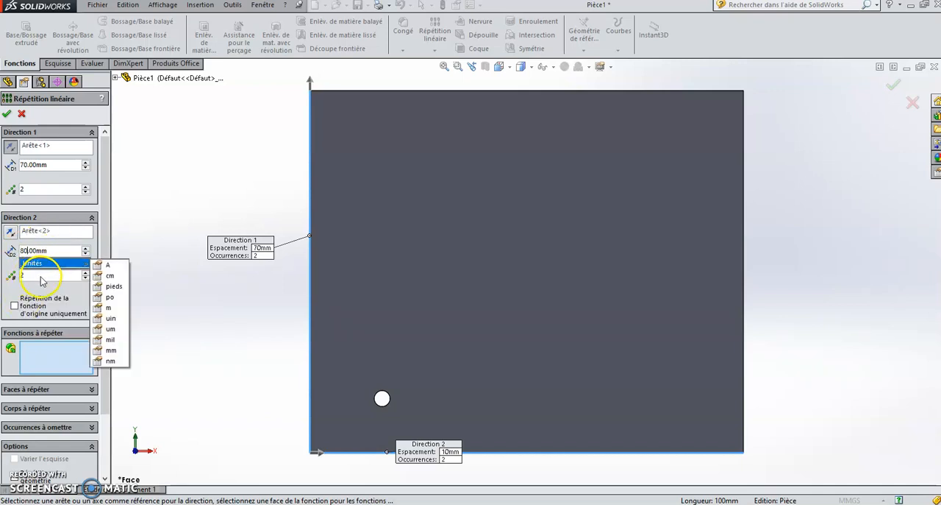
click(40, 277)
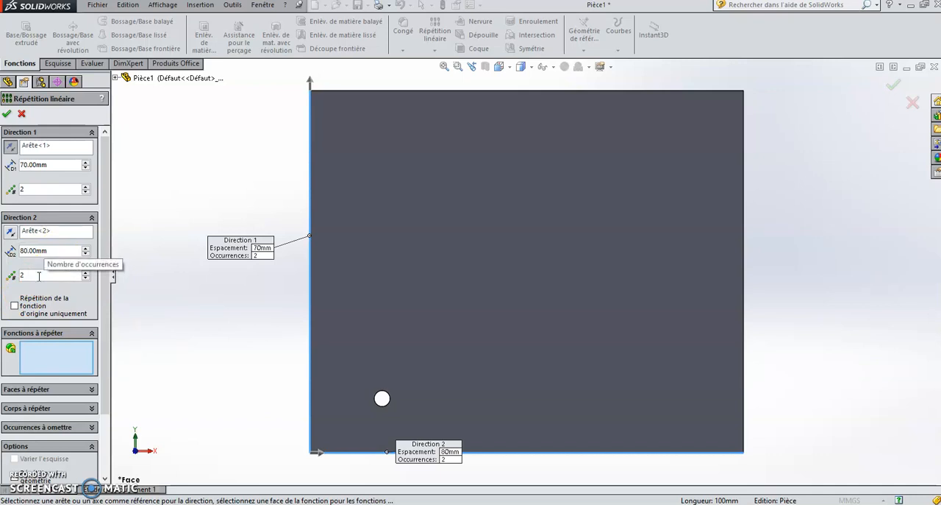
Choose the hole cut Enlèv. mat.-Extru.1 from the feature tree as the feature to pattern.
click(26, 350)
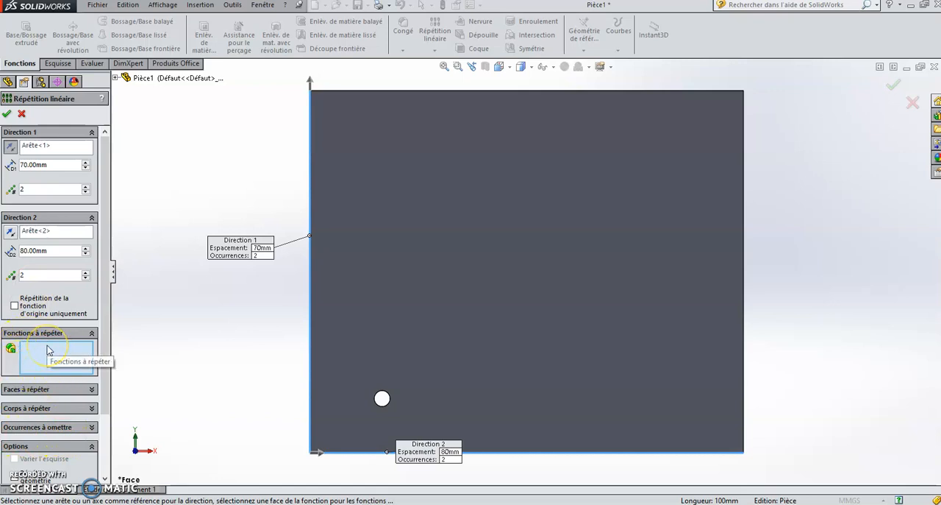
click(57, 340)
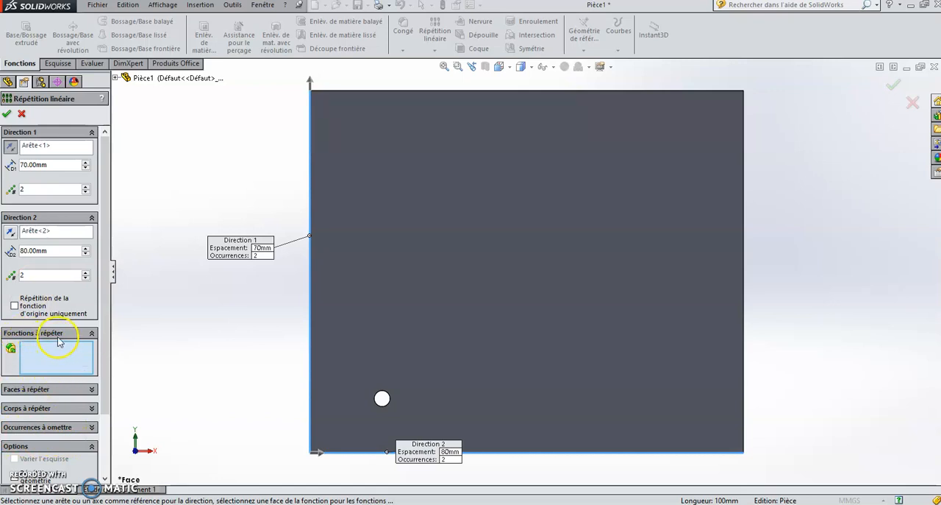
click(54, 357)
click(8, 82)
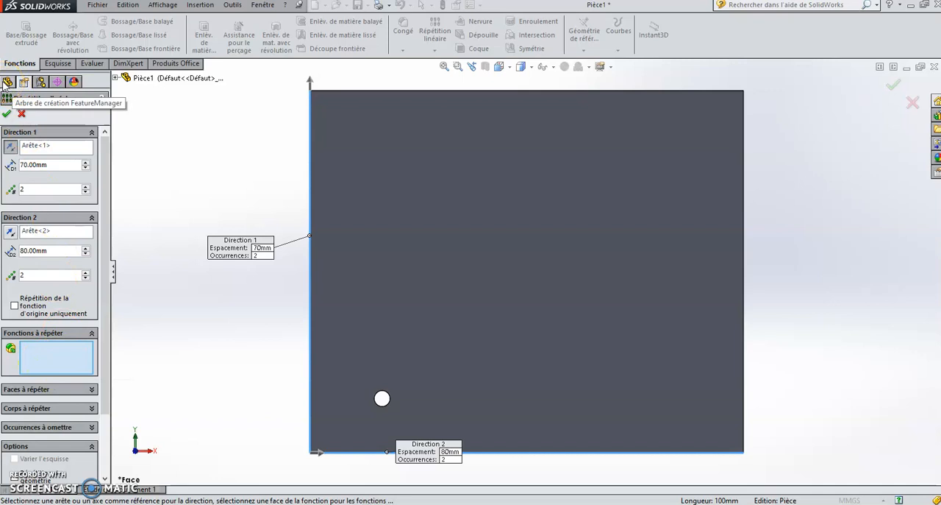
click(6, 82)
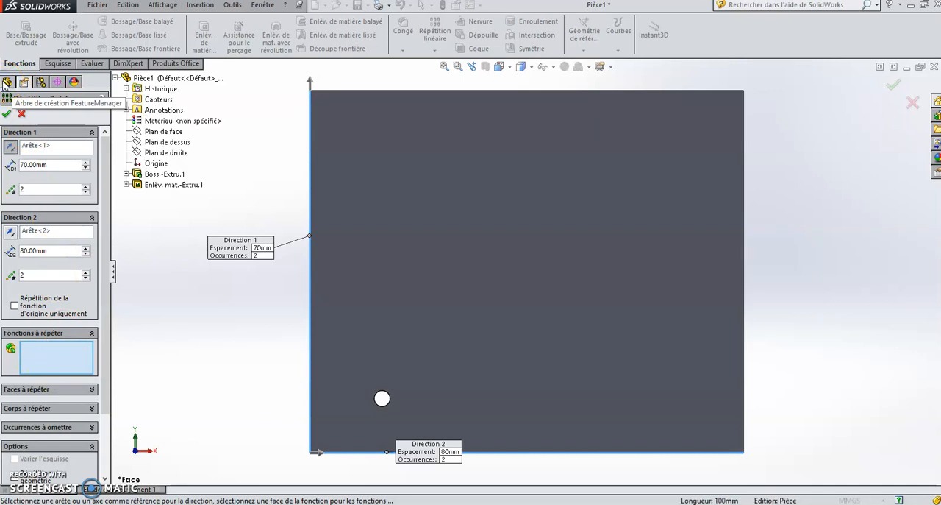
click(173, 185)
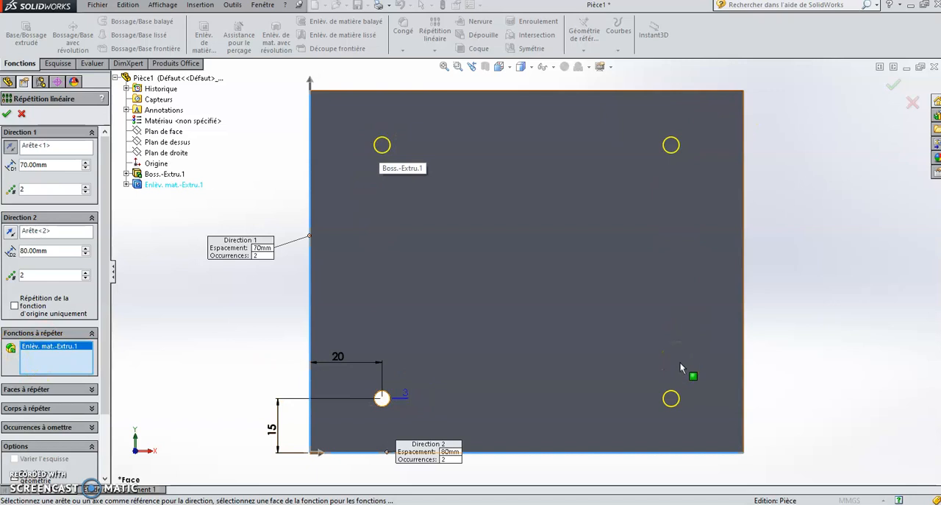
Expand the pattern's instances-to-skip option and validate the linear pattern without omitting any hole.
click(105, 283)
drag(105, 282, 108, 351)
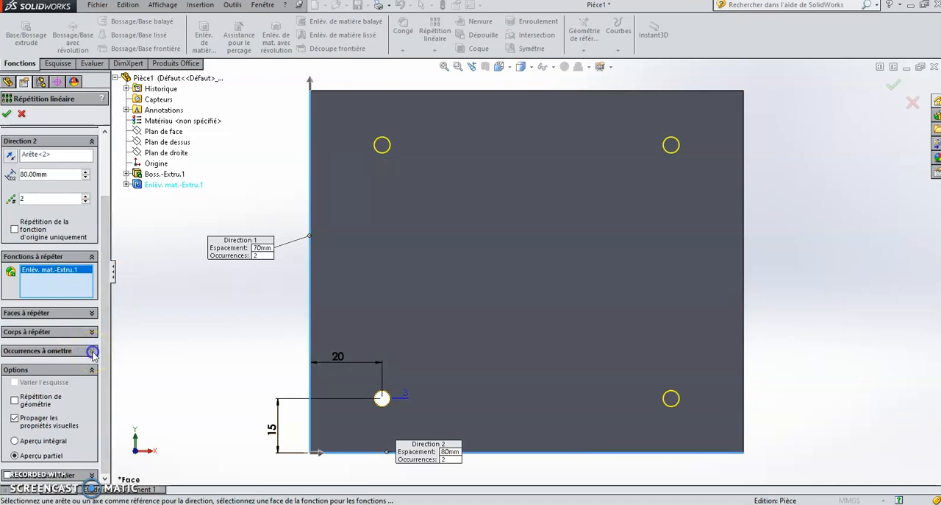
click(93, 352)
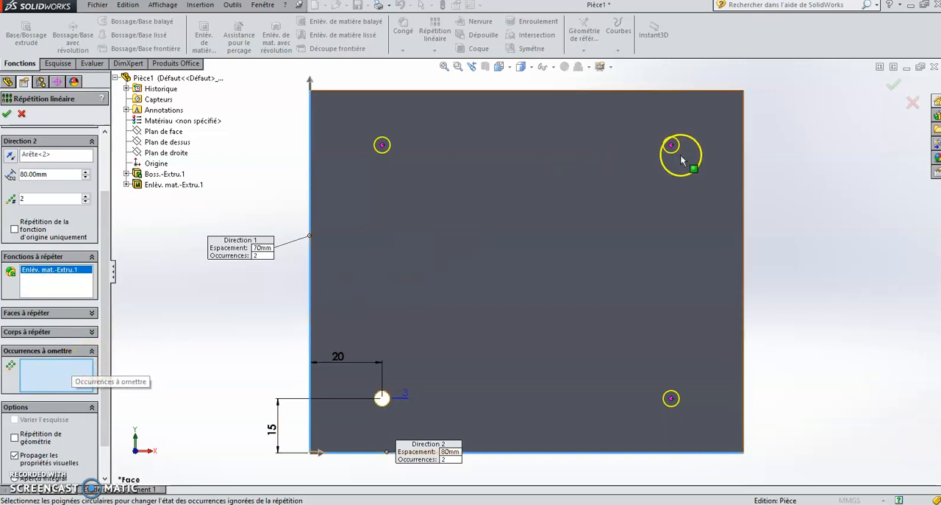
click(69, 368)
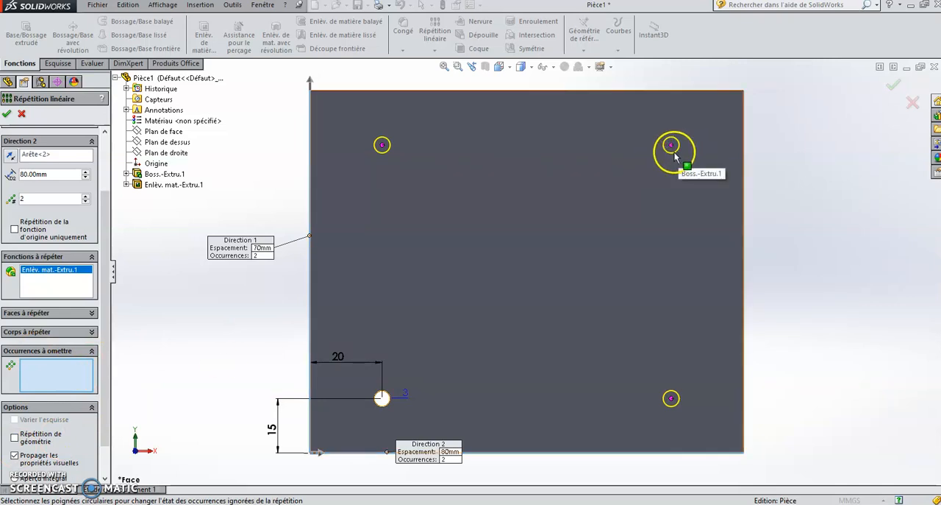
click(674, 152)
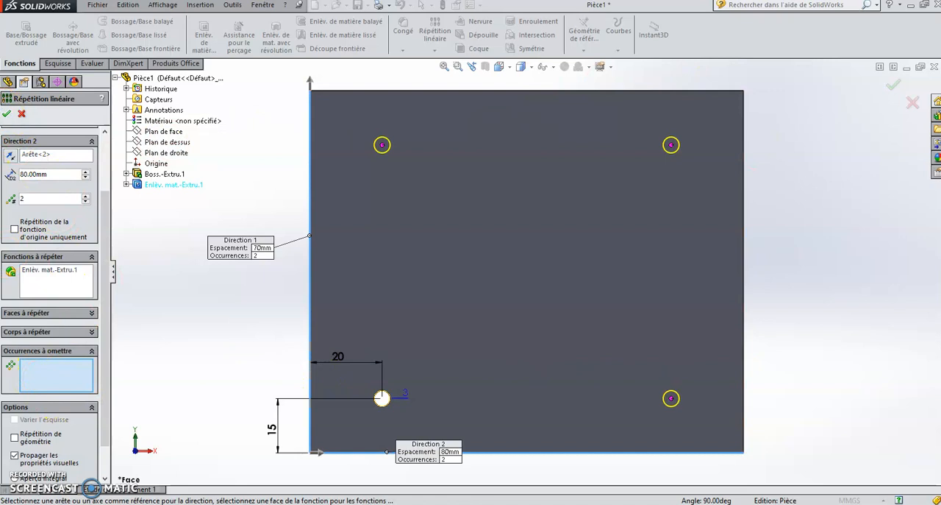
click(6, 114)
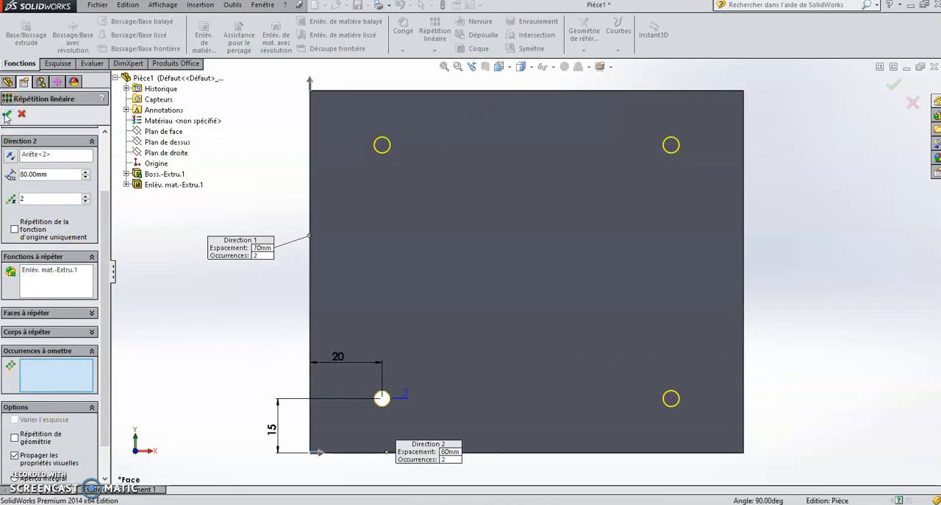